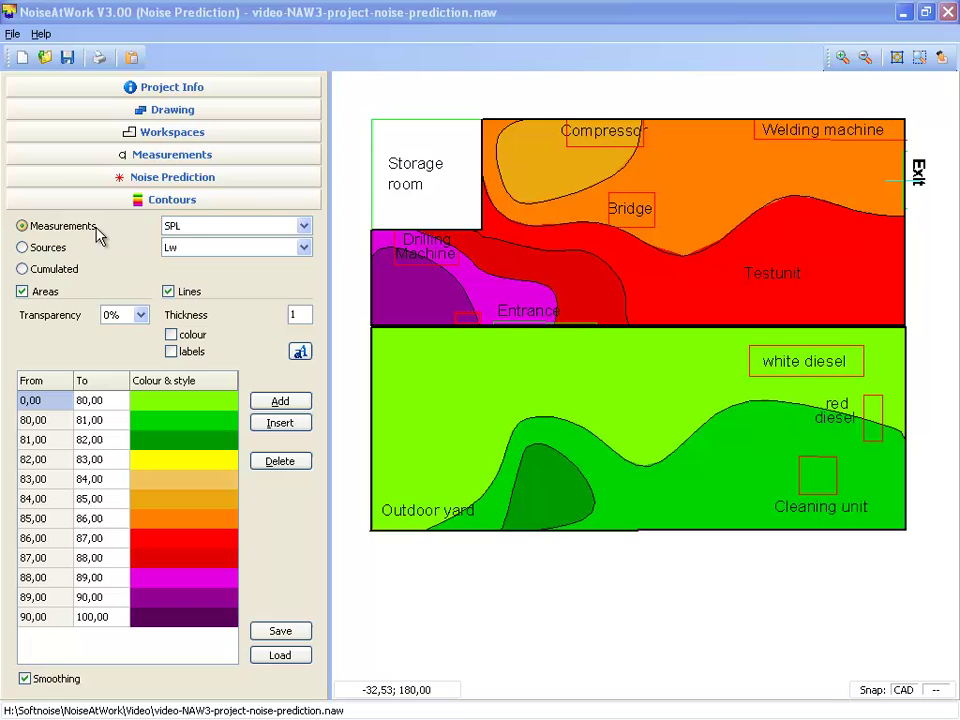
Switch the contour map basis from Measurements to Sources
click(32, 250)
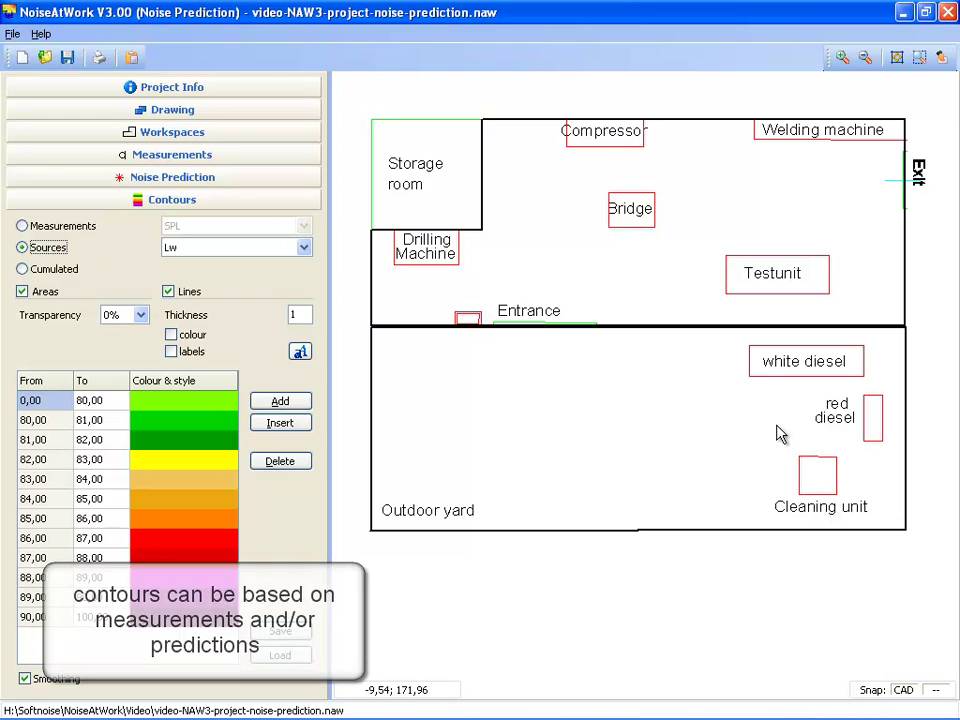
Place a new noise source above the Testunit and name it 'source 1'
click(300, 186)
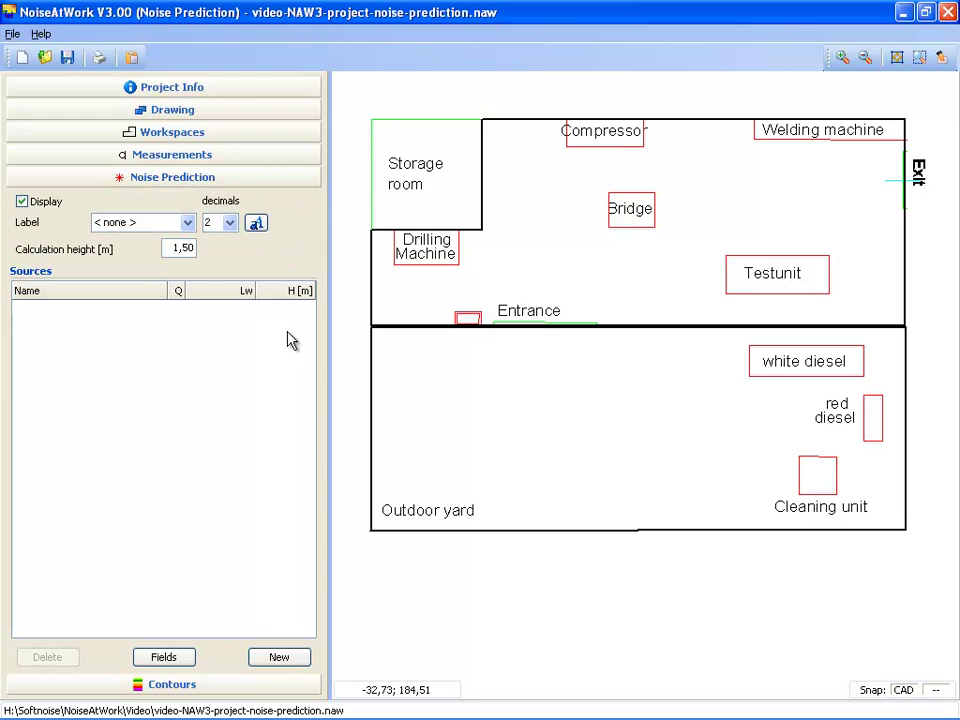
click(293, 662)
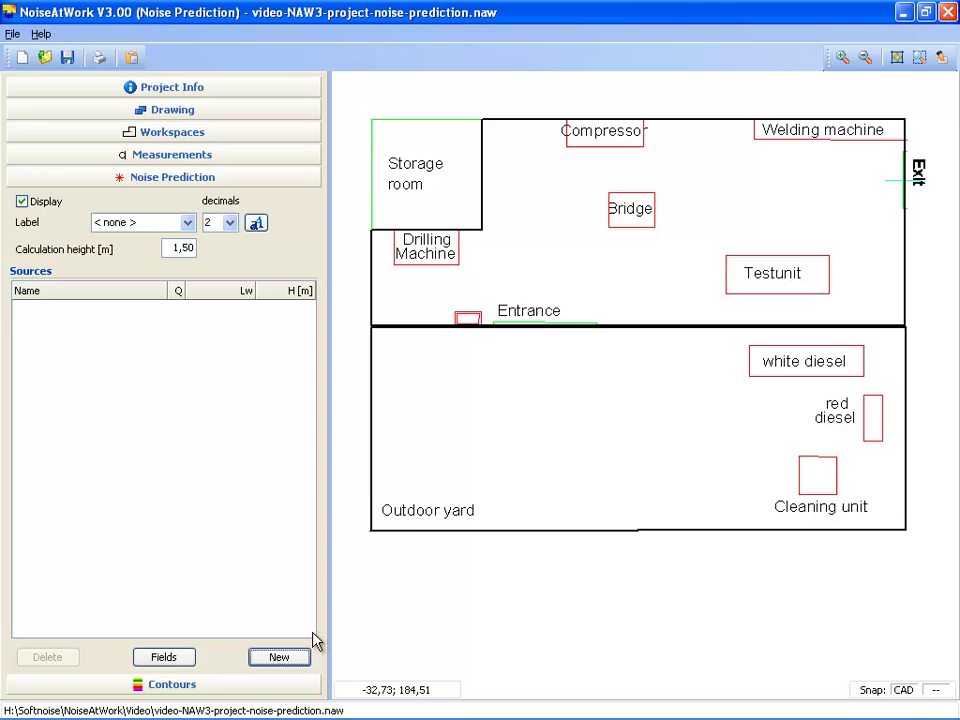
click(745, 193)
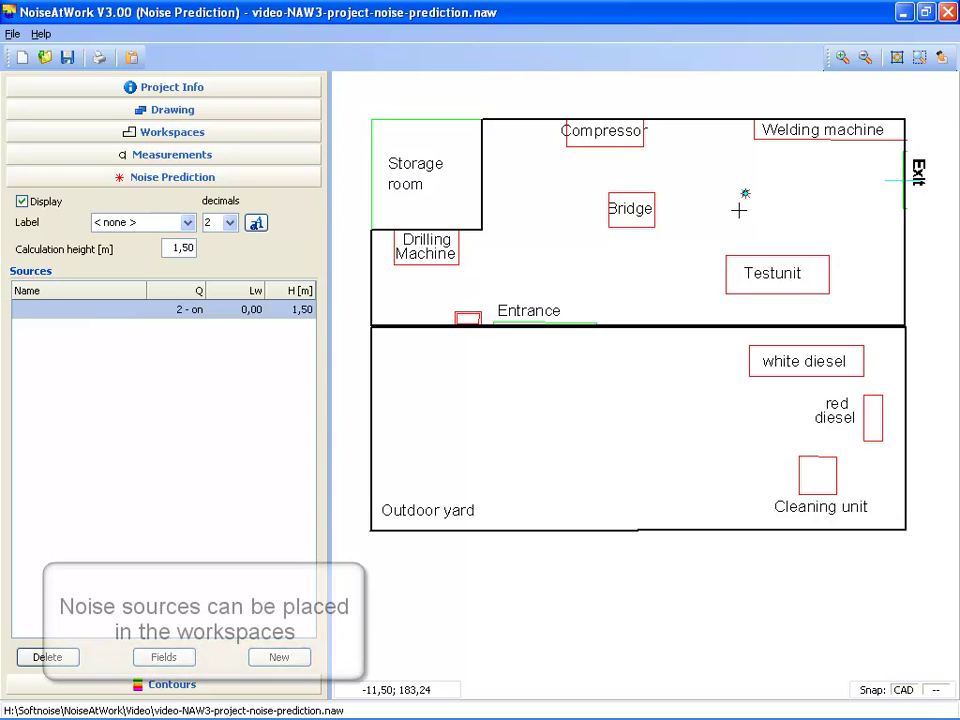
click(143, 319)
text(s)
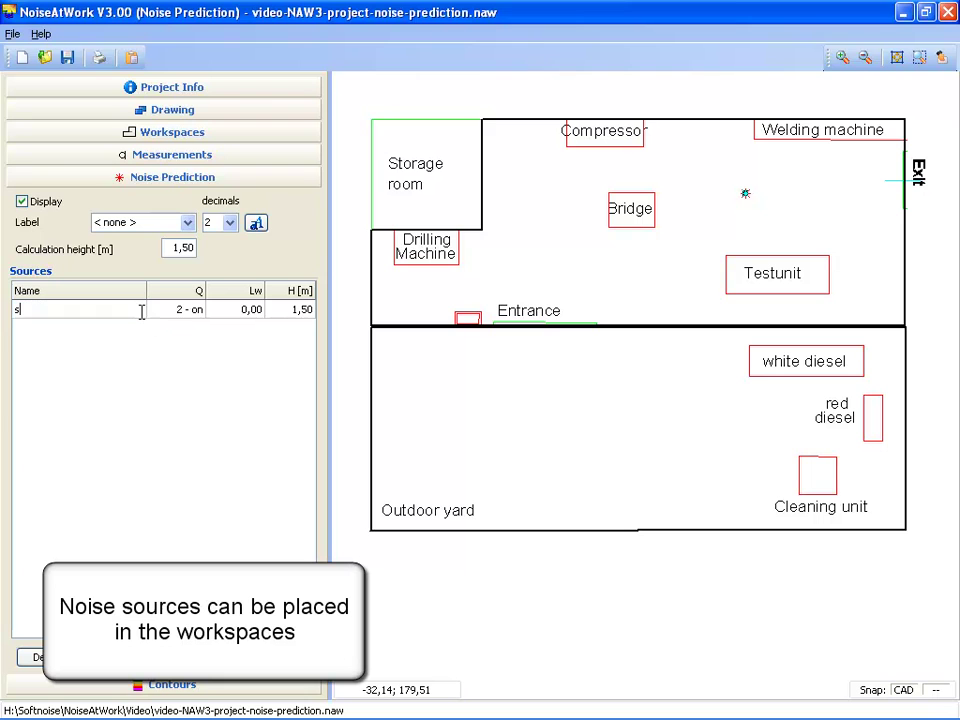
text(ource 1)
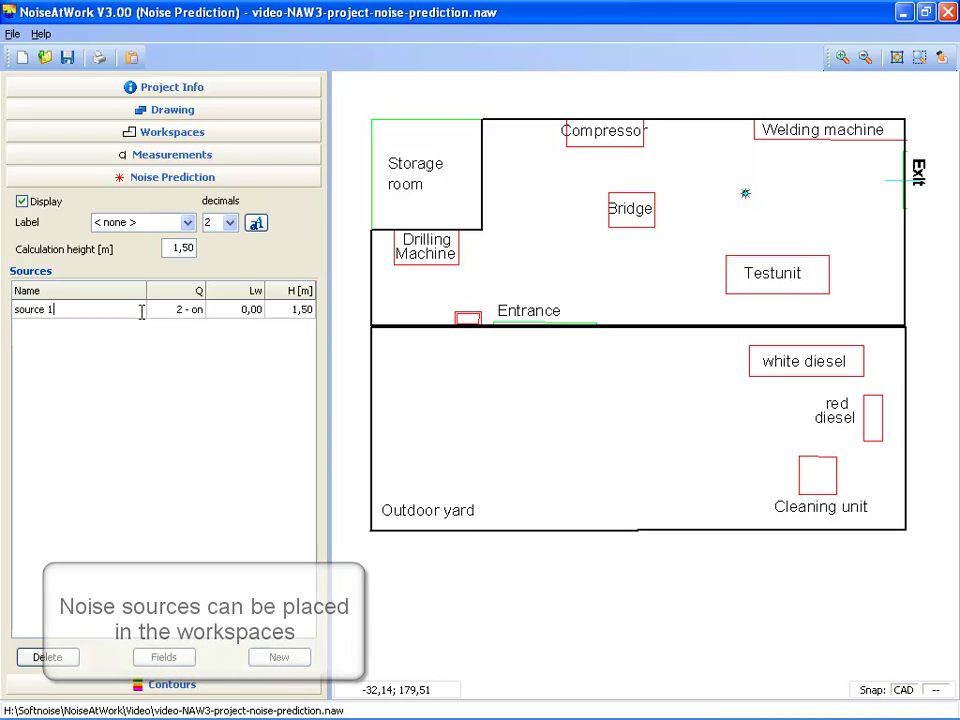
key(Return)
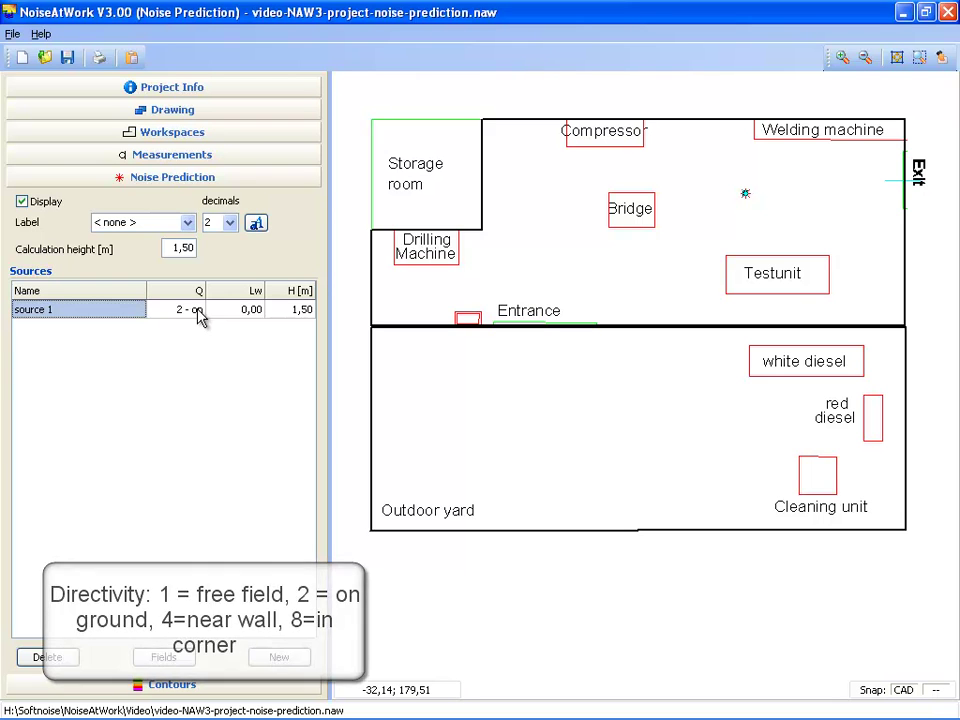
Set source 1's sound power level Lw to 105 and place a second source beside the Drilling Machine
click(248, 311)
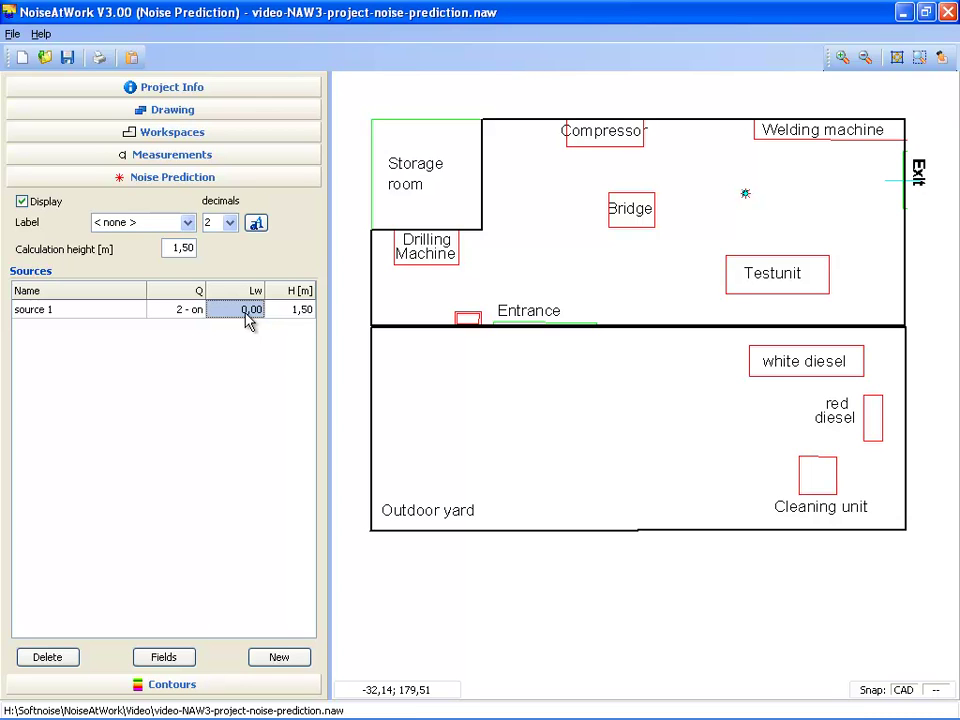
text(105)
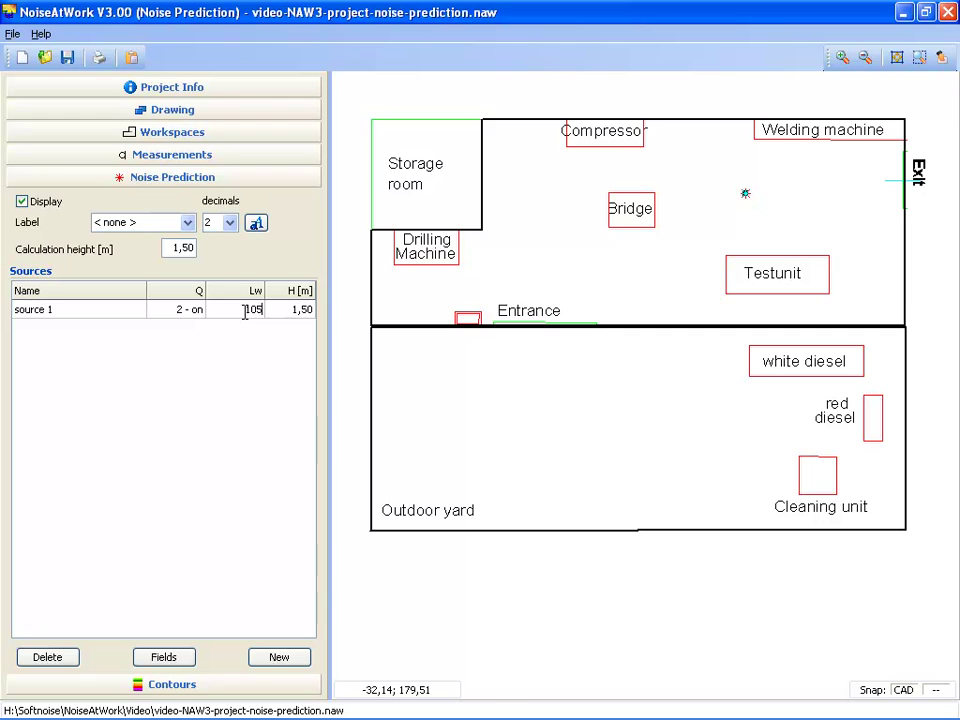
key(Tab)
key(Return)
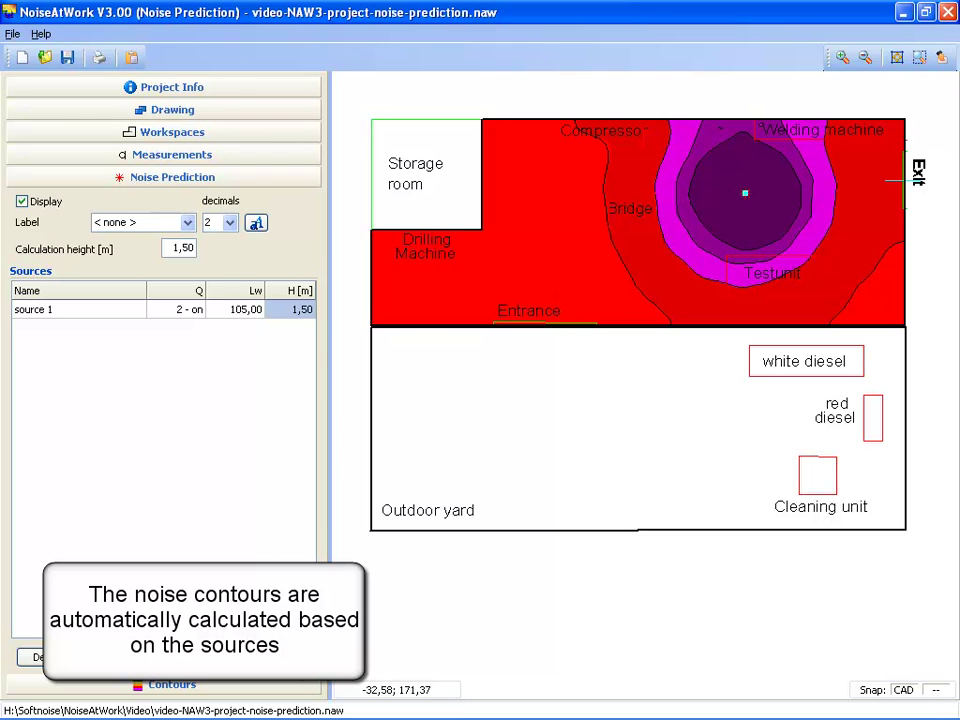
click(519, 250)
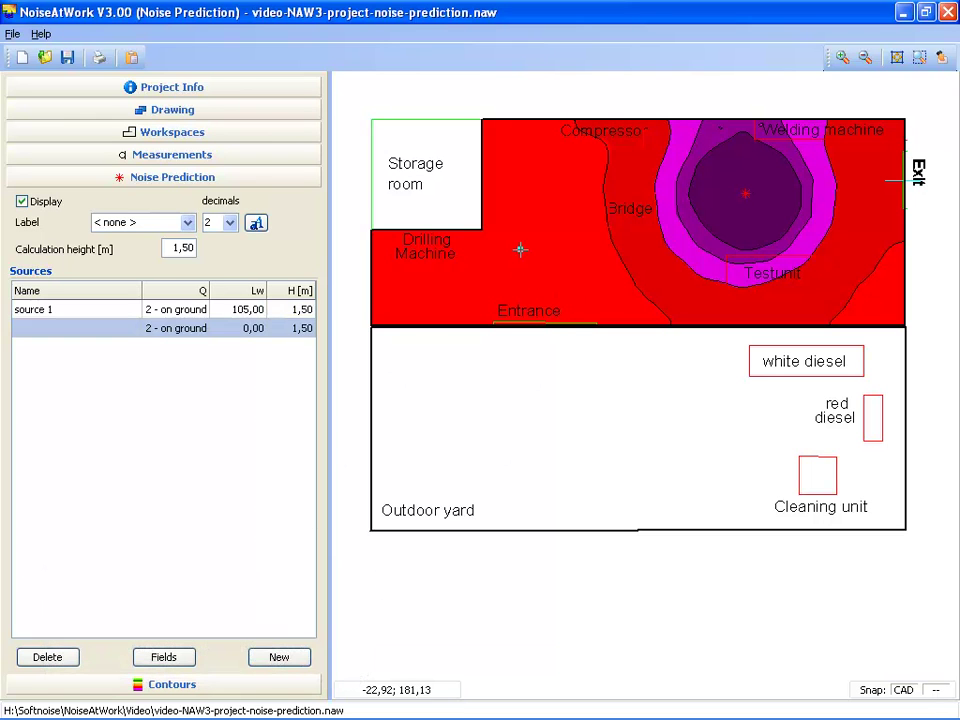
Set the second source's Lw to 100
click(262, 330)
text(105)
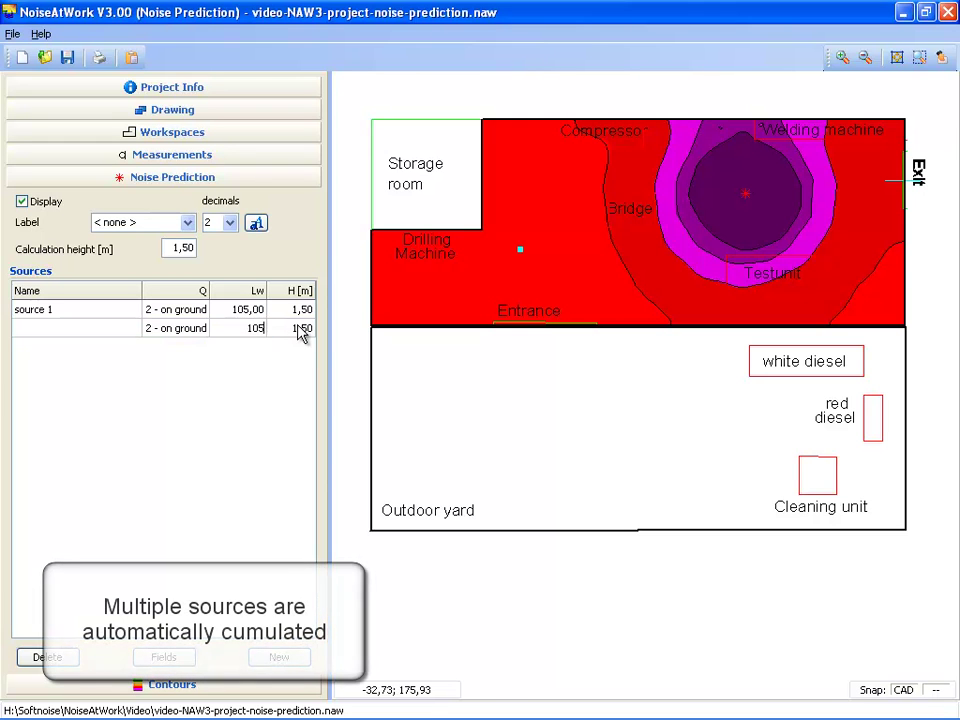
key(Tab)
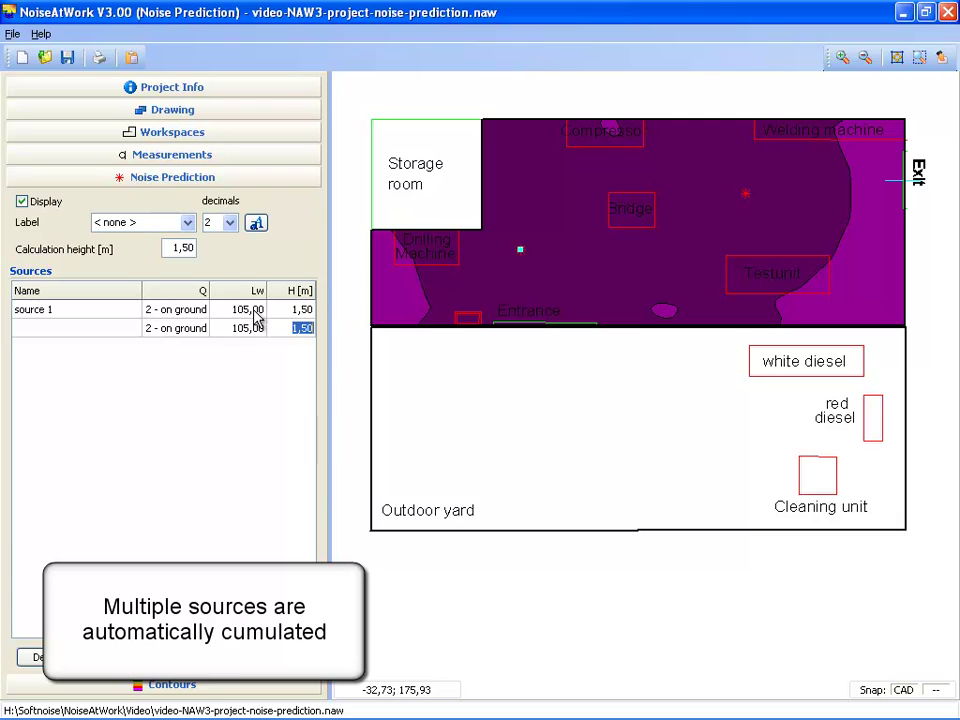
click(257, 335)
text(1)
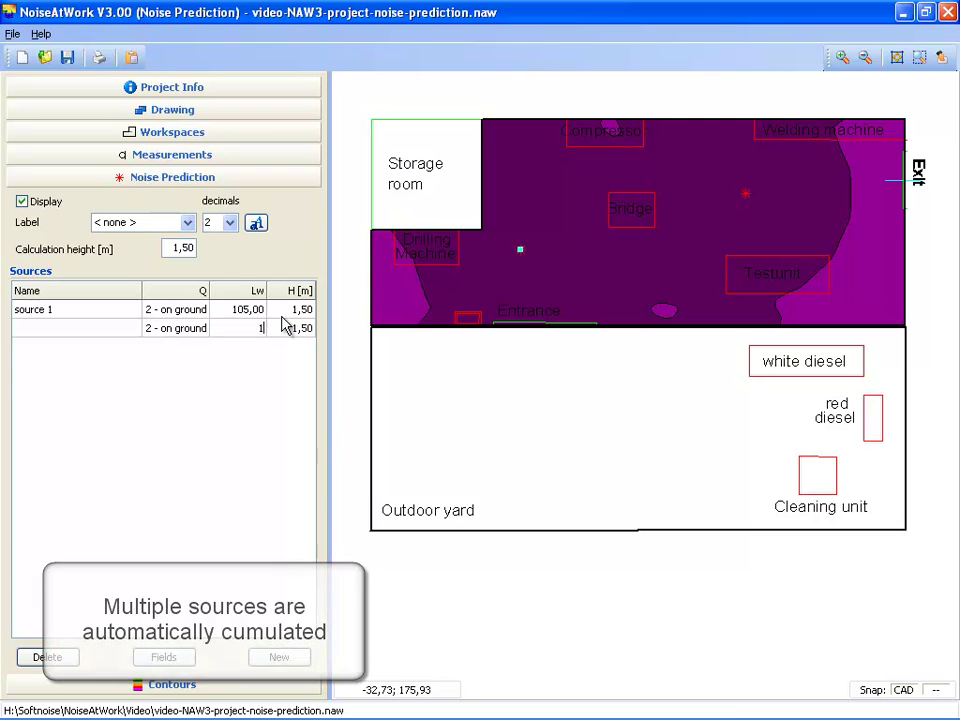
text(00)
key(Tab)
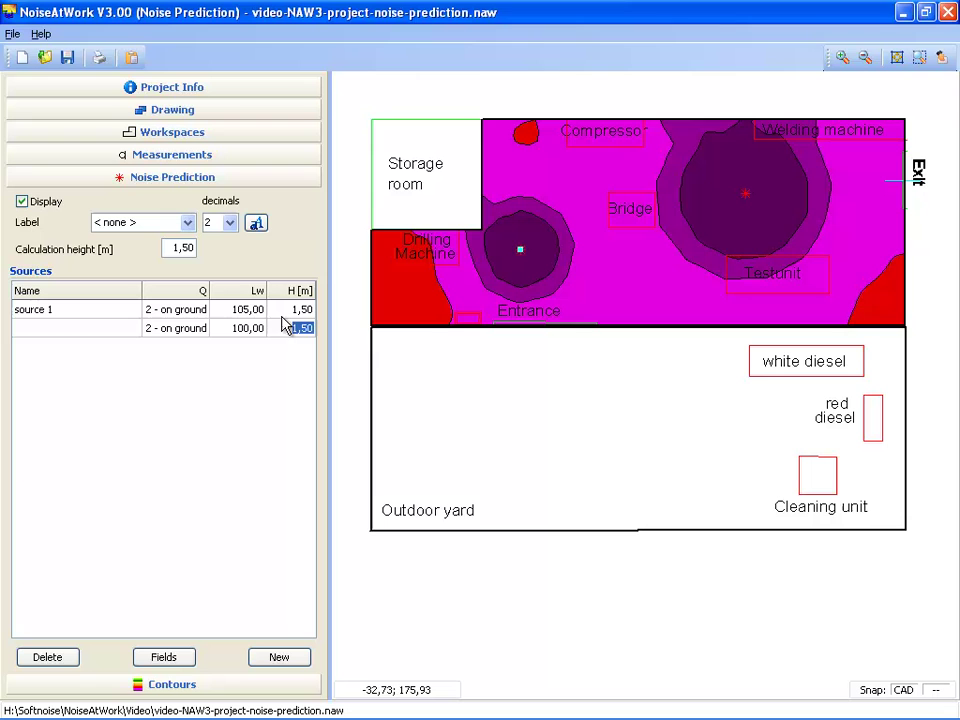
Lower source 1's Lw to 95
click(264, 317)
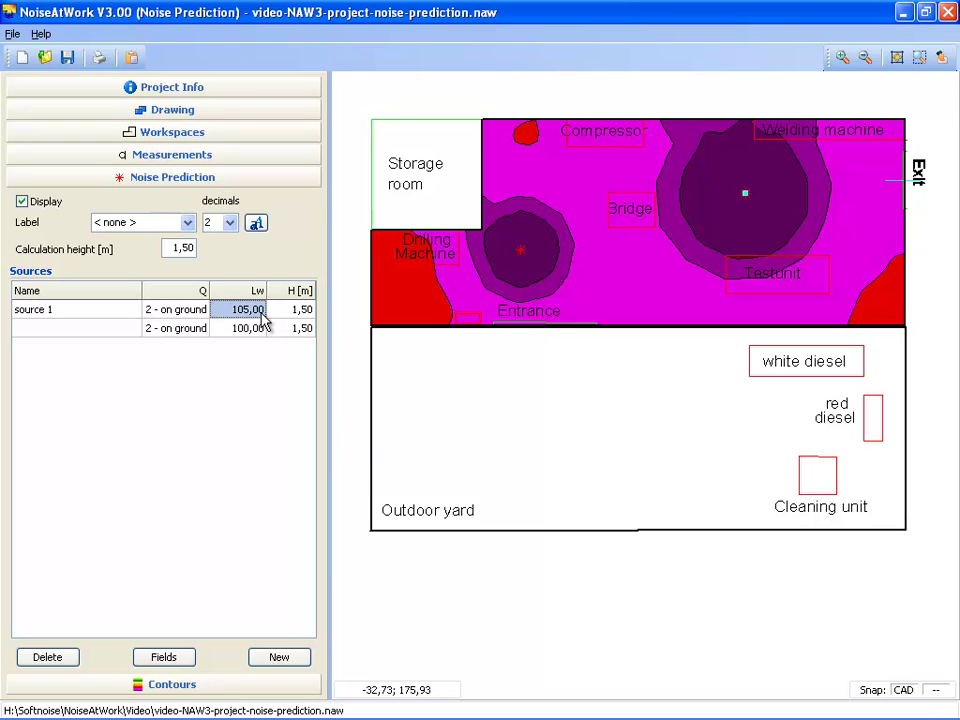
text(95)
key(Tab)
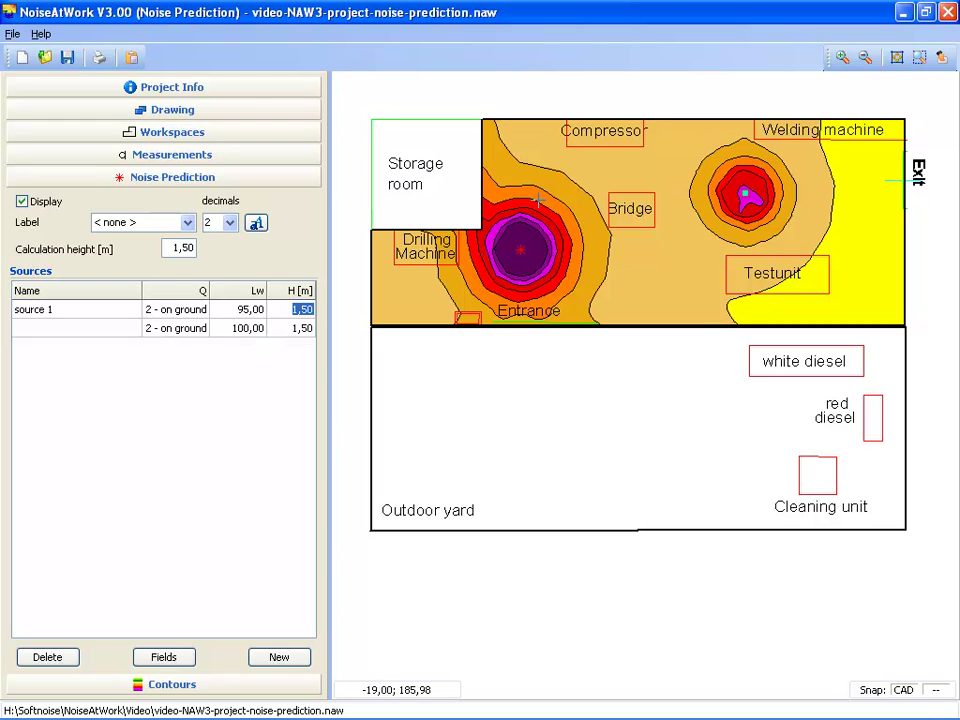
click(705, 256)
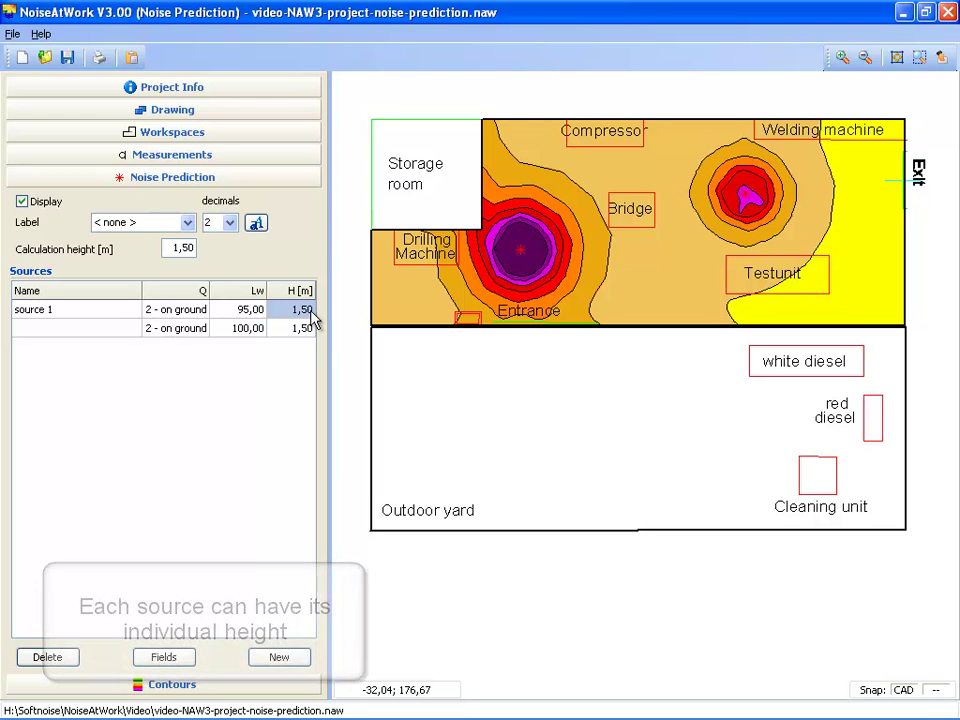
Compare Measurements, Sources and Cumulated contour maps, leaving Cumulated selected
click(288, 692)
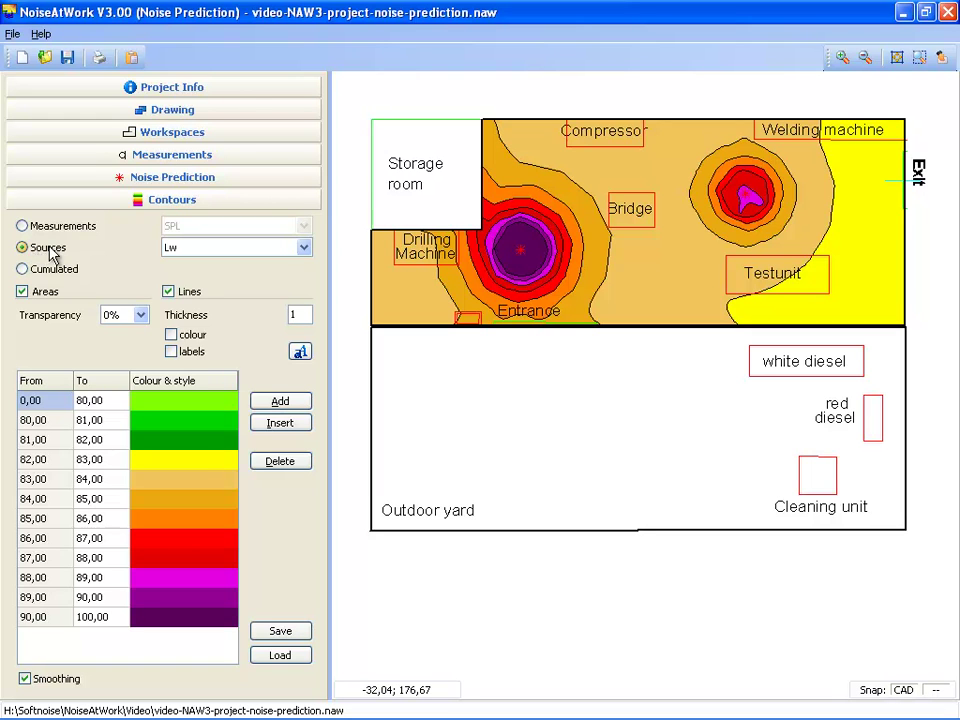
click(33, 226)
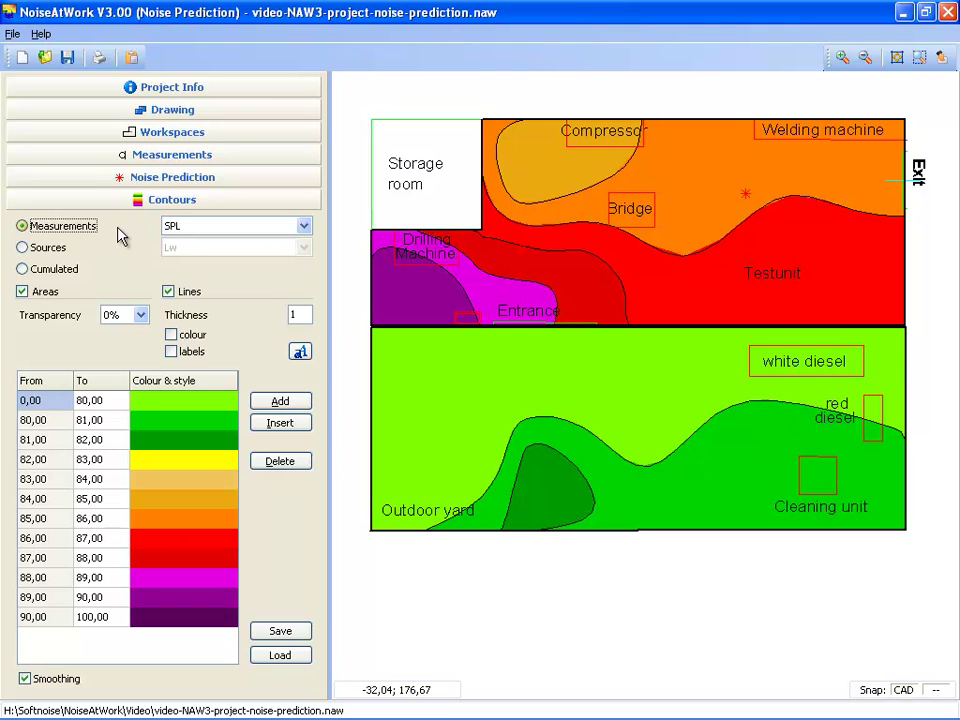
click(25, 271)
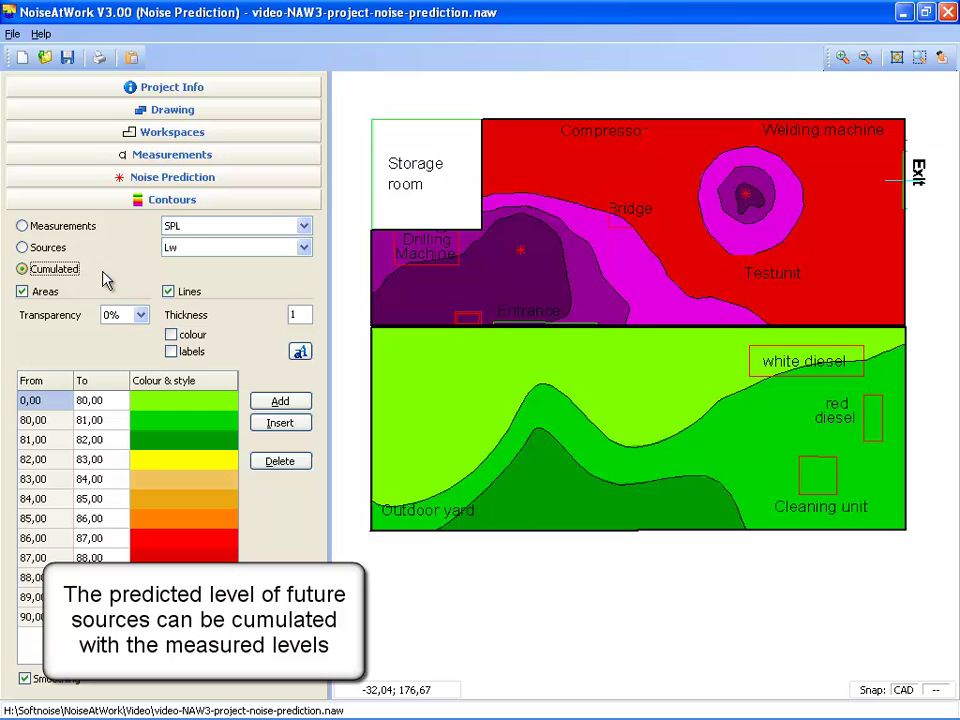
click(74, 230)
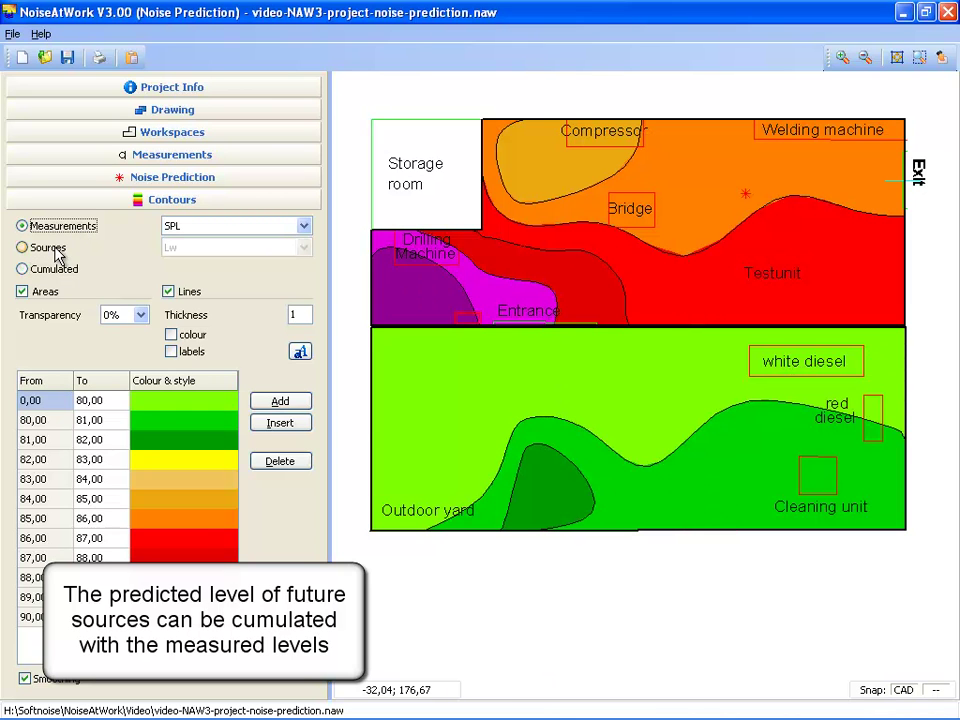
click(57, 251)
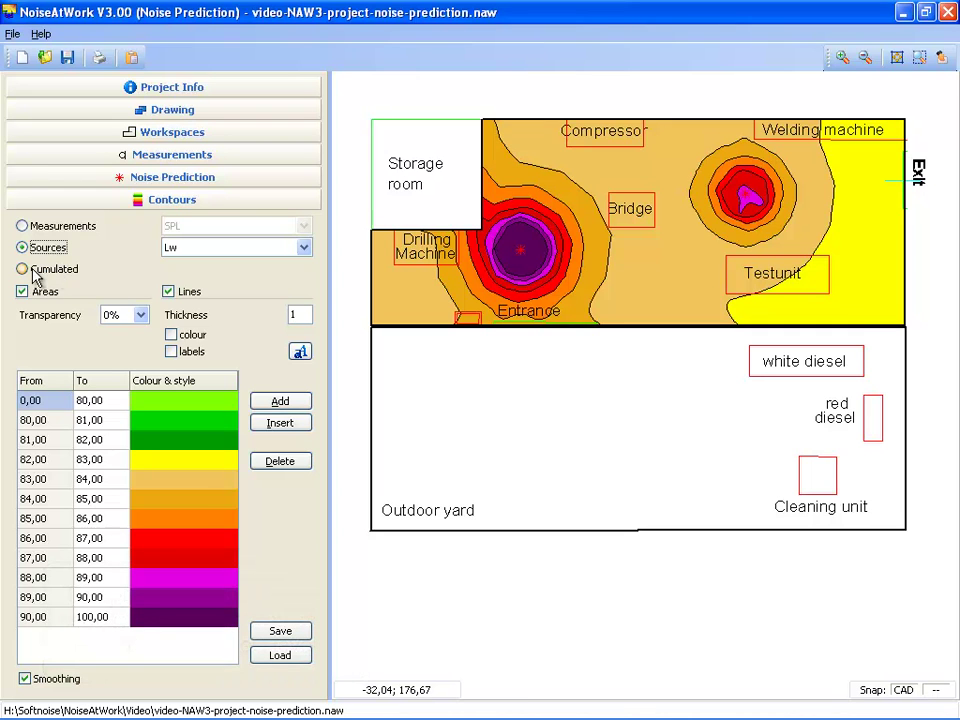
click(62, 272)
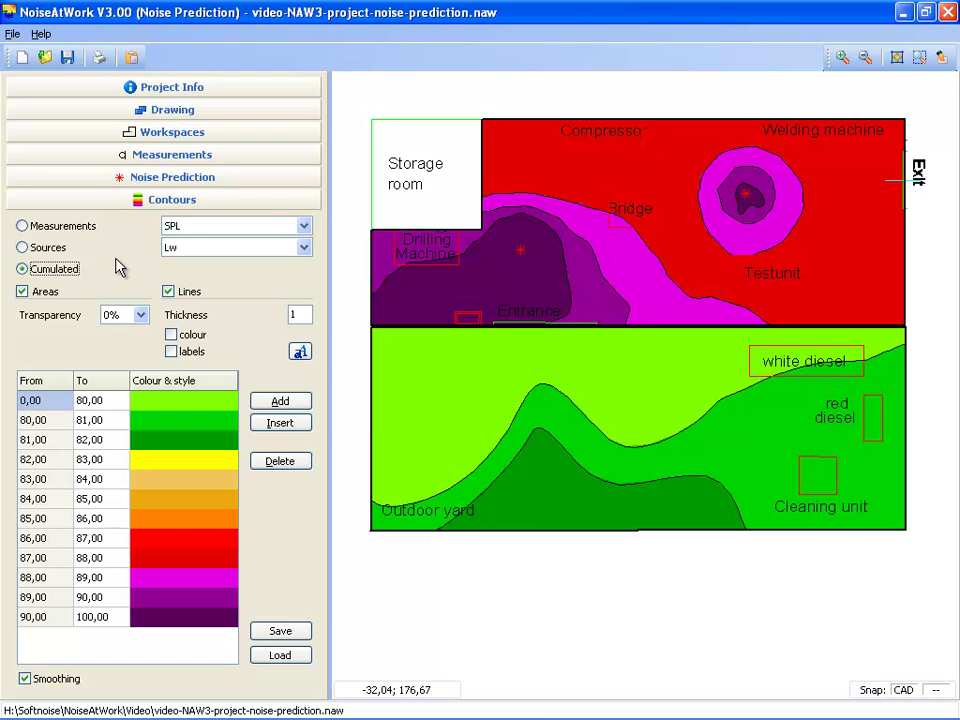
Glance at the noise source list, then expand the workspace and barrier lists
click(185, 180)
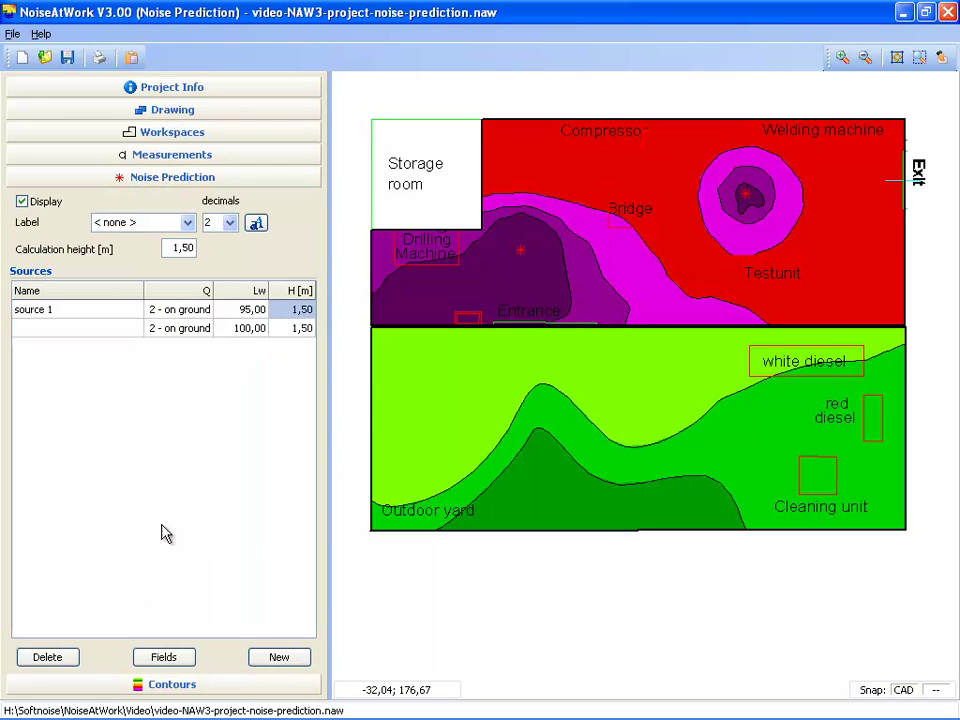
click(215, 686)
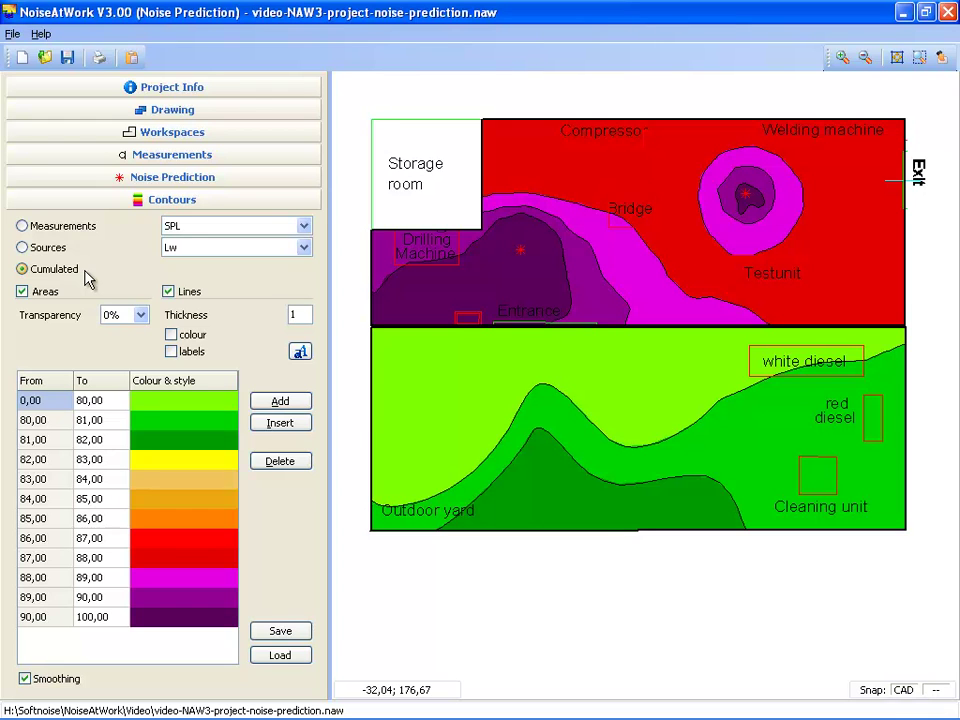
click(203, 135)
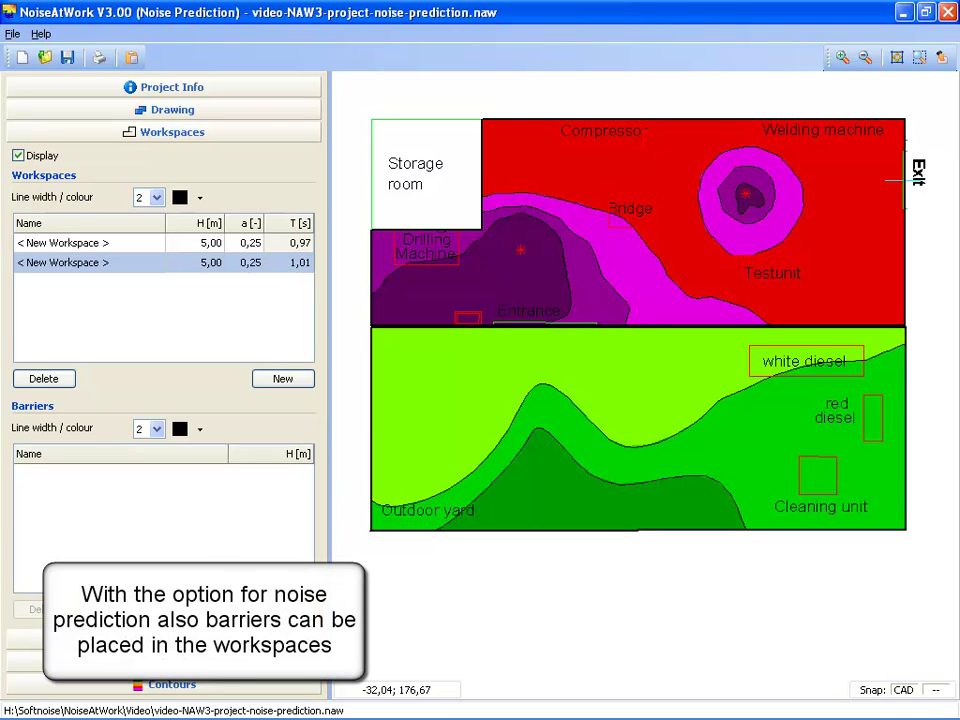
Base contours on Sources and draw a new 2 m vertical barrier east of the Drilling Machine
click(213, 682)
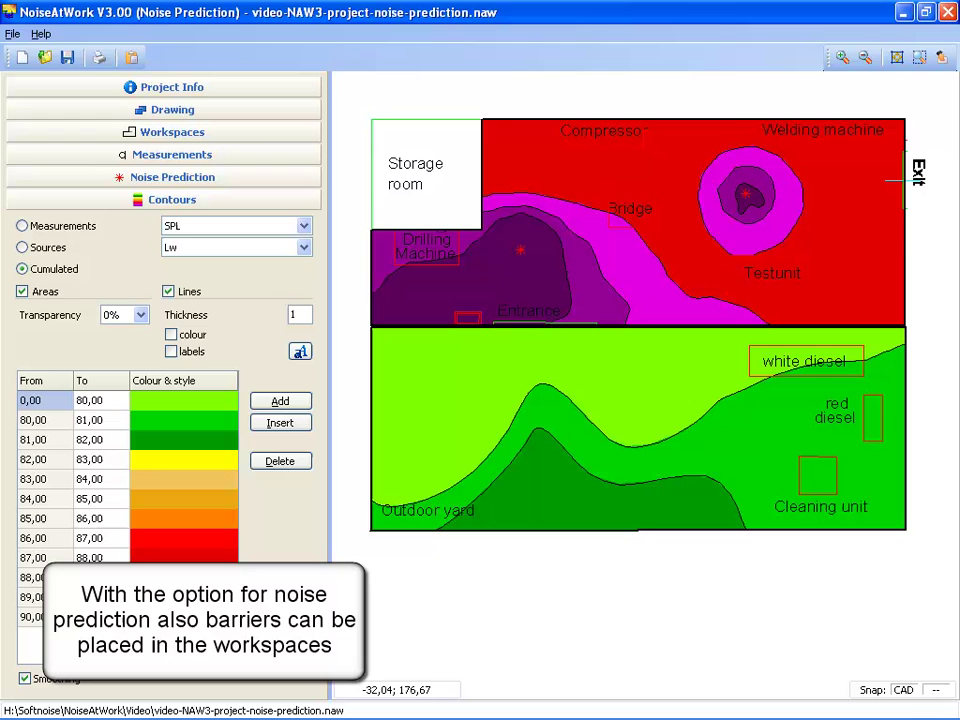
click(34, 250)
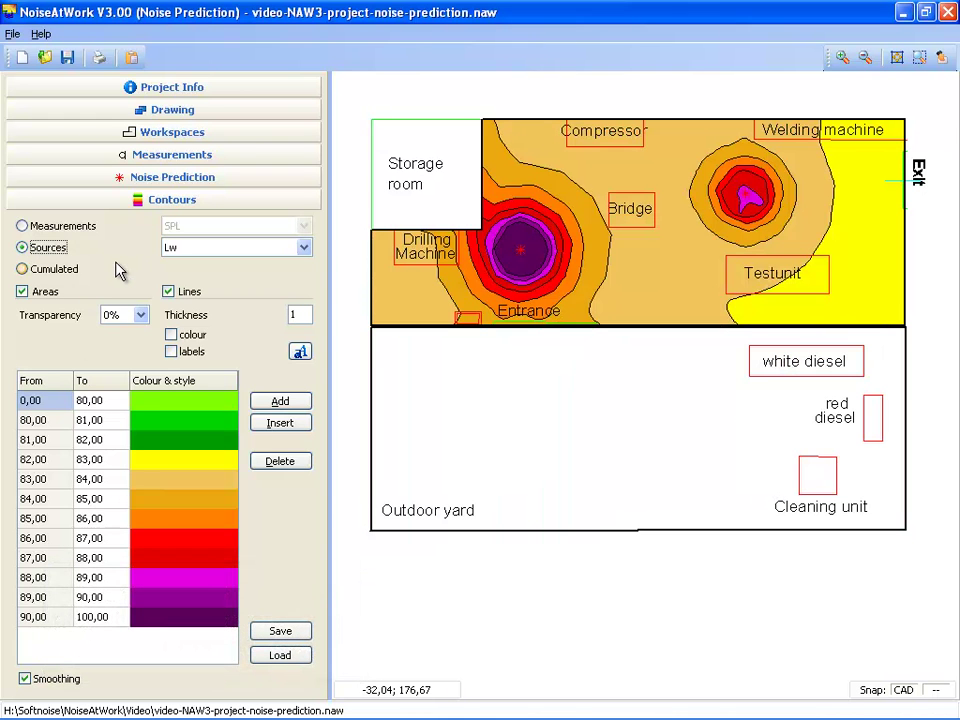
click(126, 134)
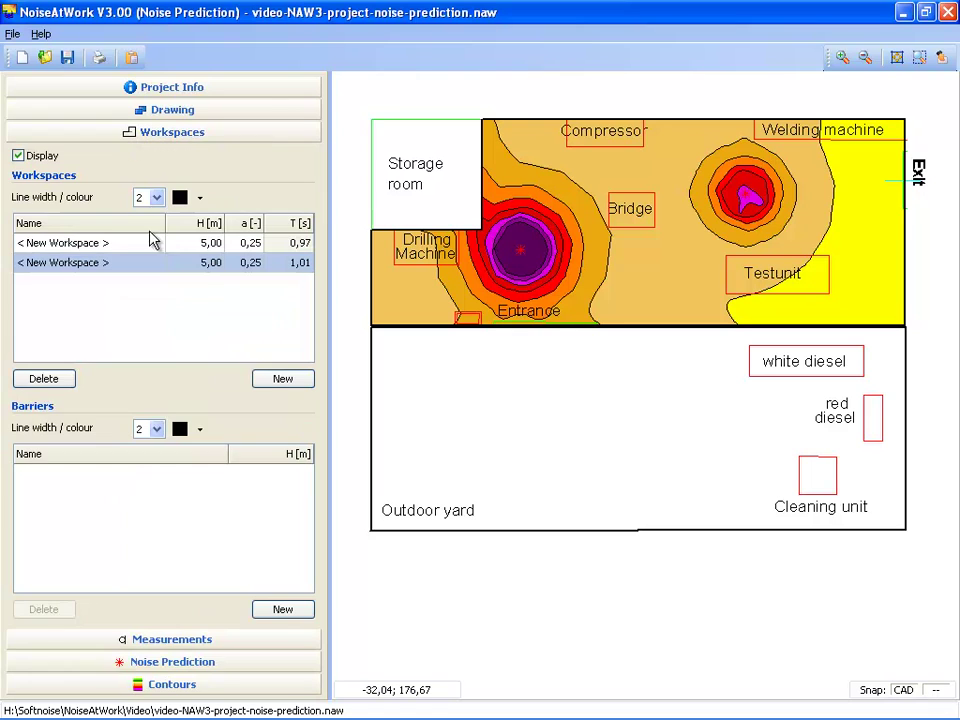
click(288, 612)
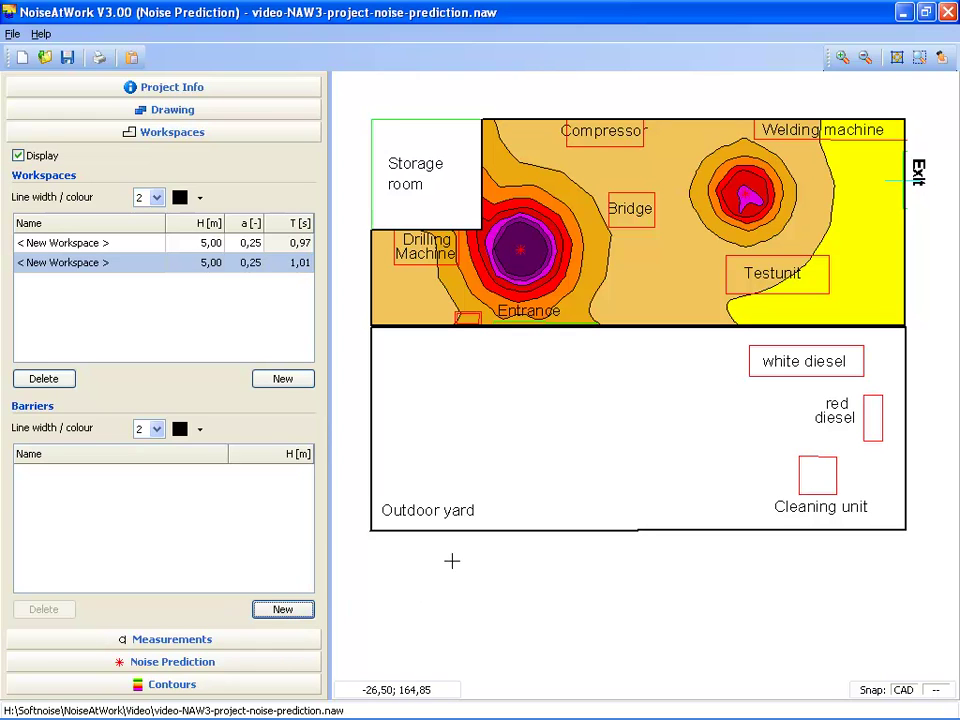
click(538, 216)
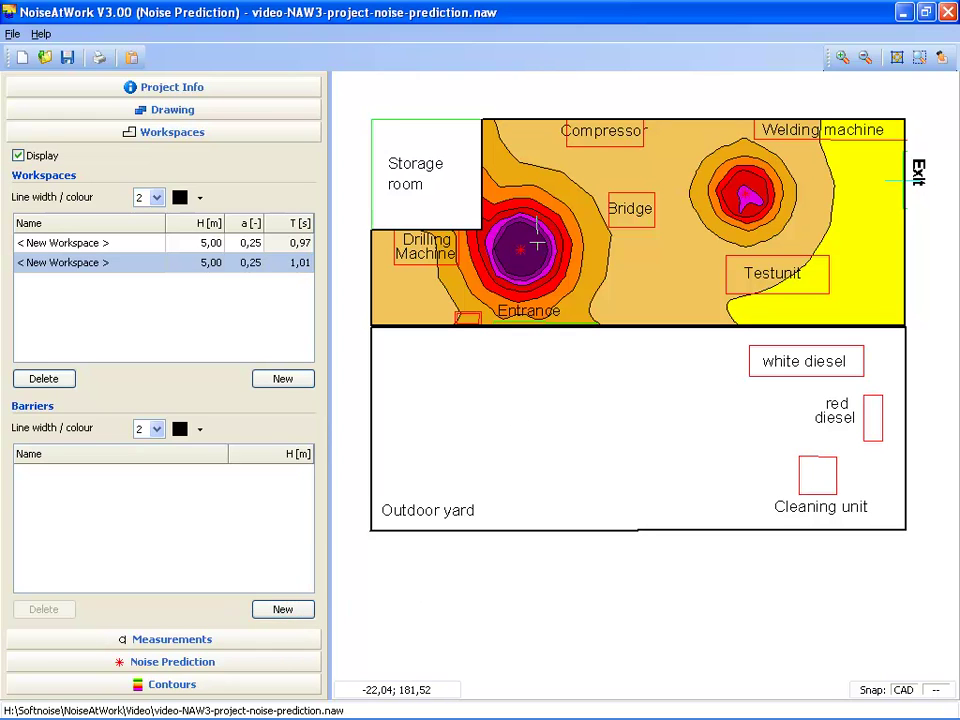
double_click(540, 291)
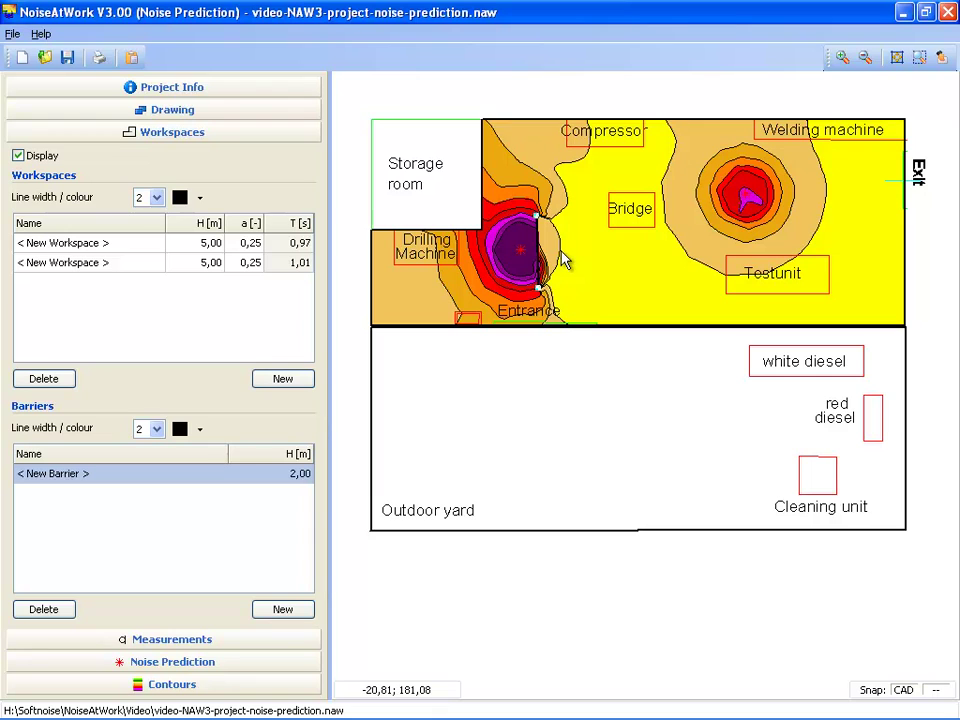
click(308, 481)
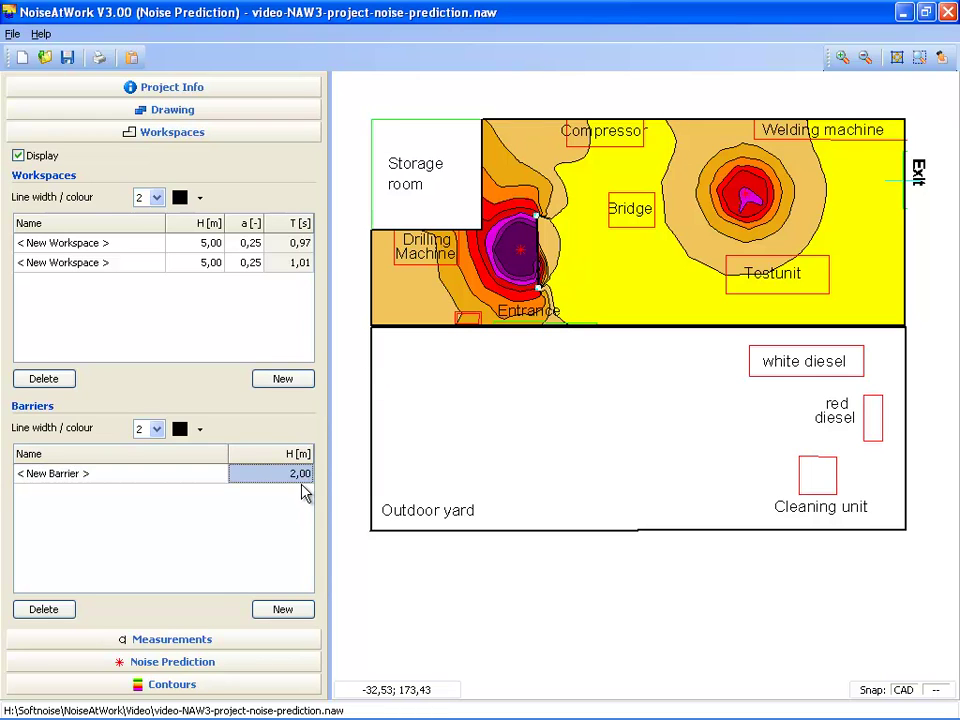
Change the barrier height to 3 m and show the noise source table again
click(304, 480)
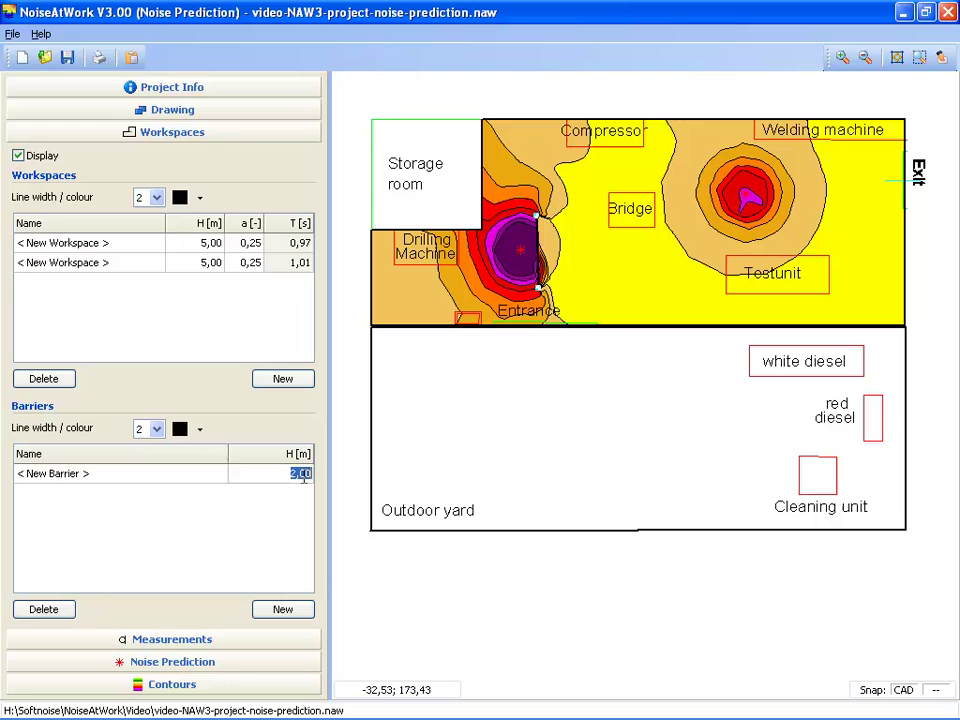
text(3)
click(210, 483)
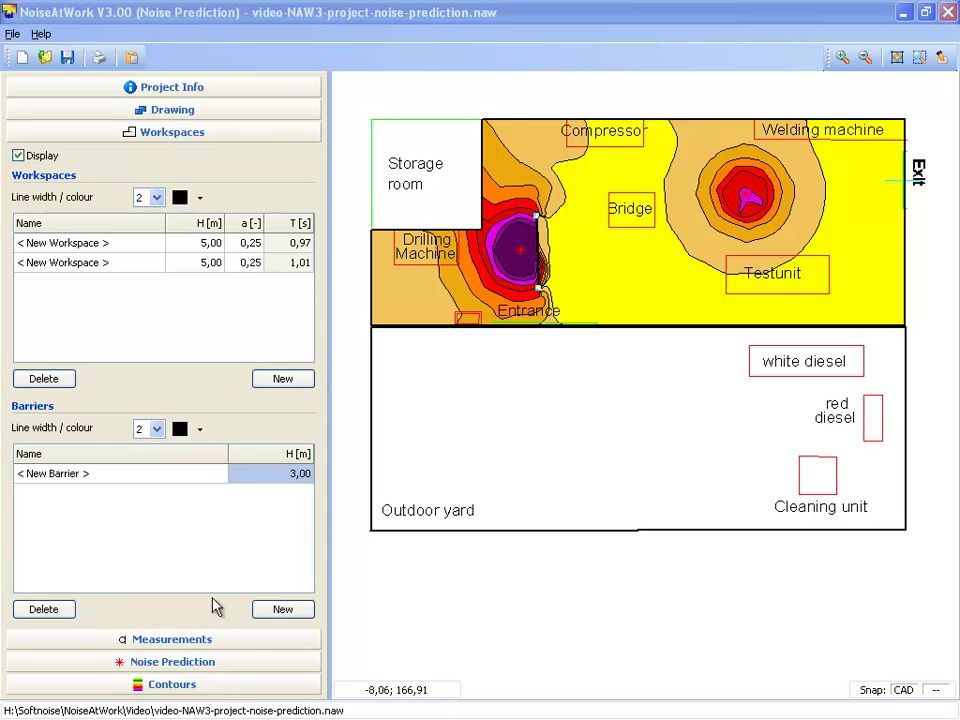
click(235, 677)
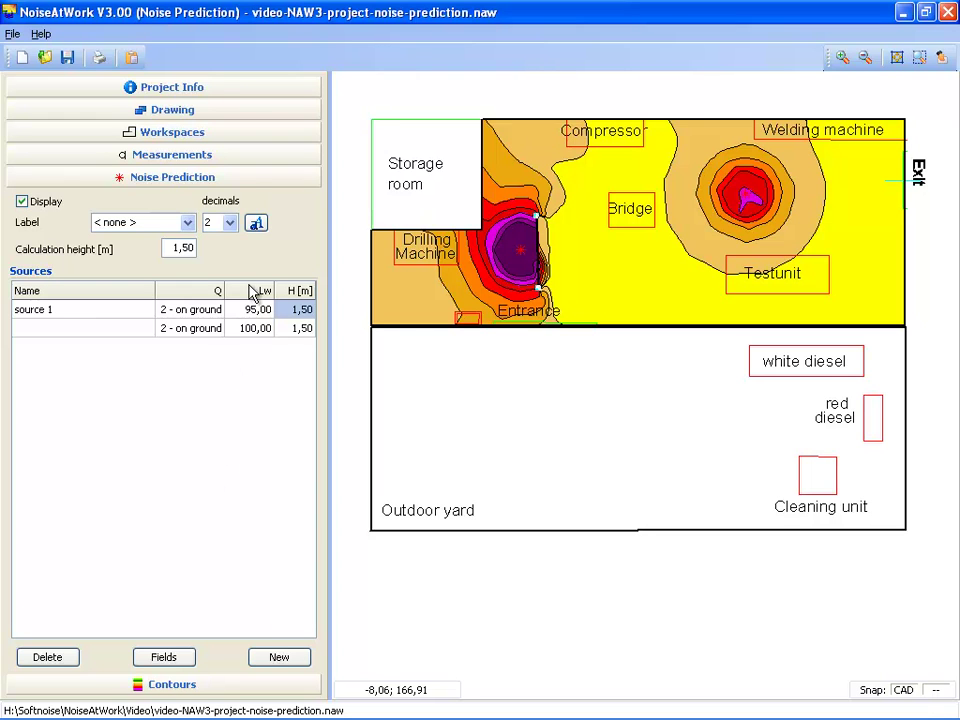
click(187, 657)
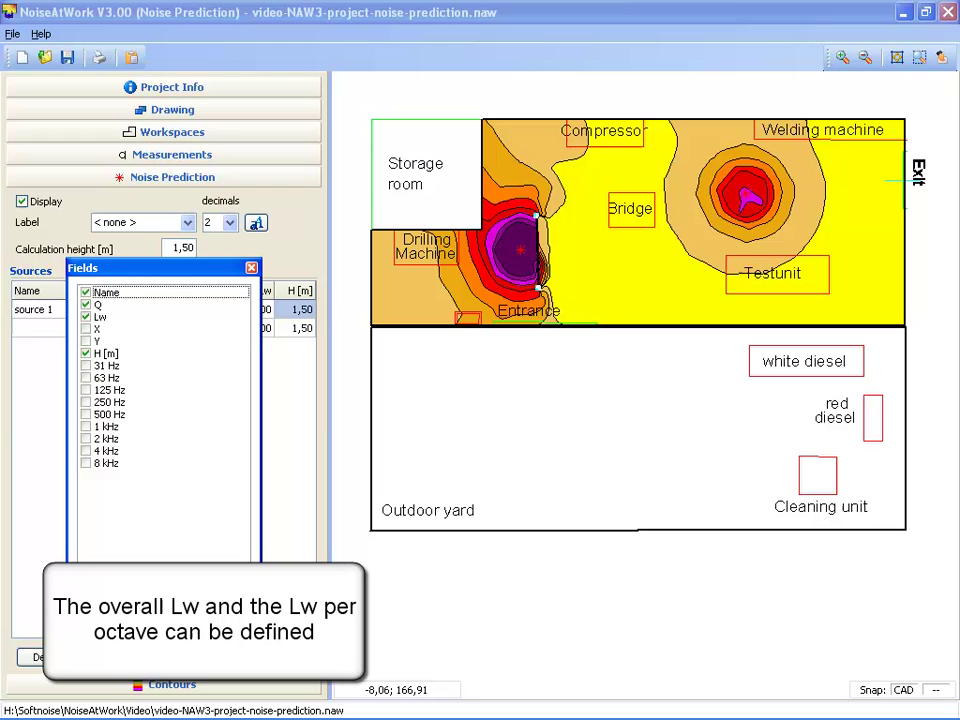
key(Escape)
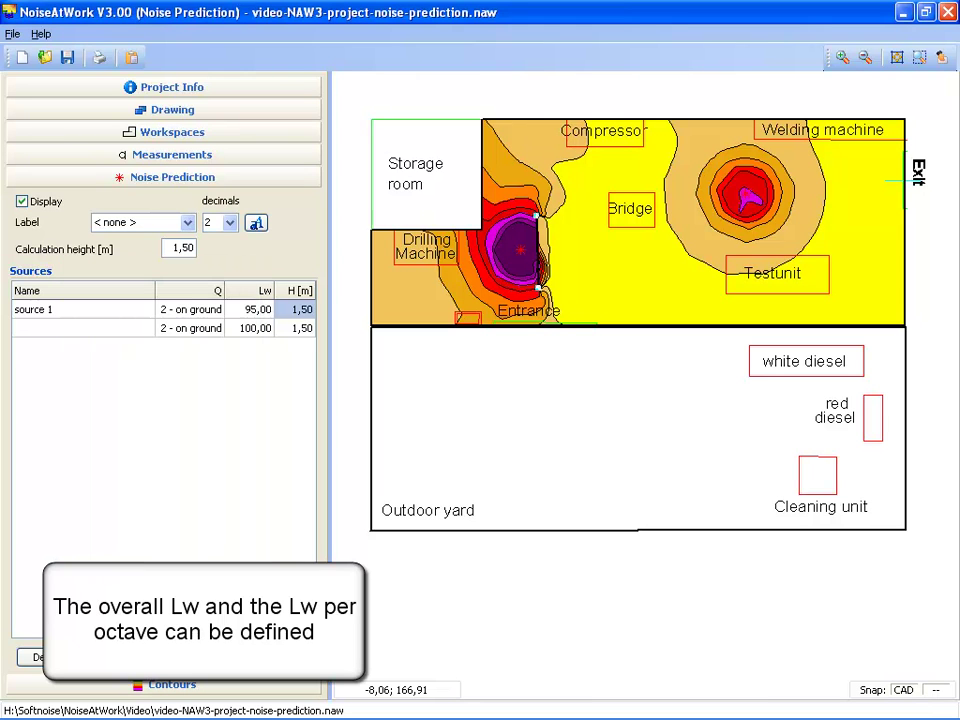
Expand the Contours section to show source-based settings and the 0–100 colour scale
click(229, 688)
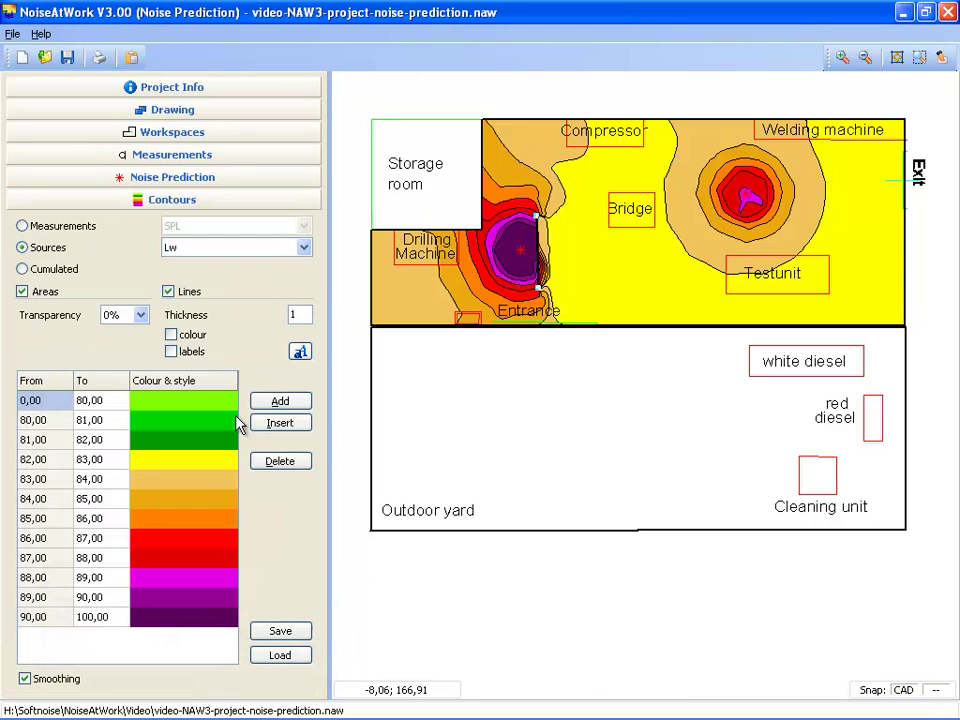